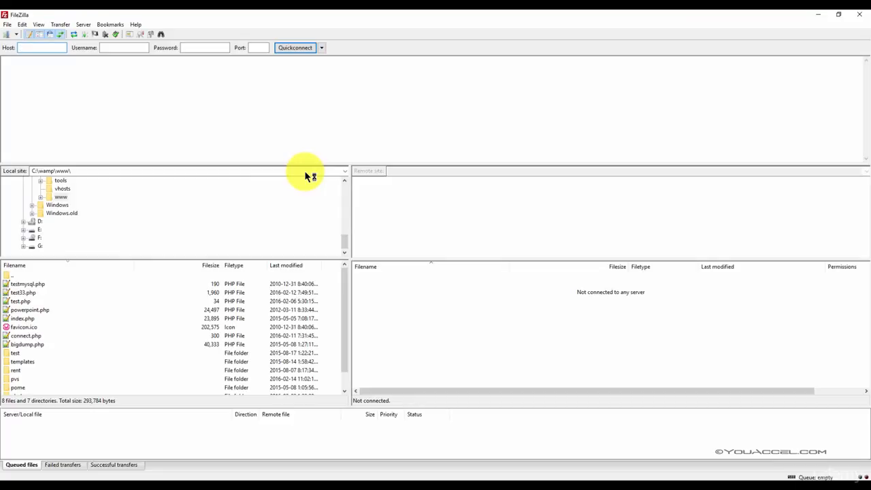
# Step: Add a new site named MyLinode in the Site Manager
pyautogui.press('ctrl')
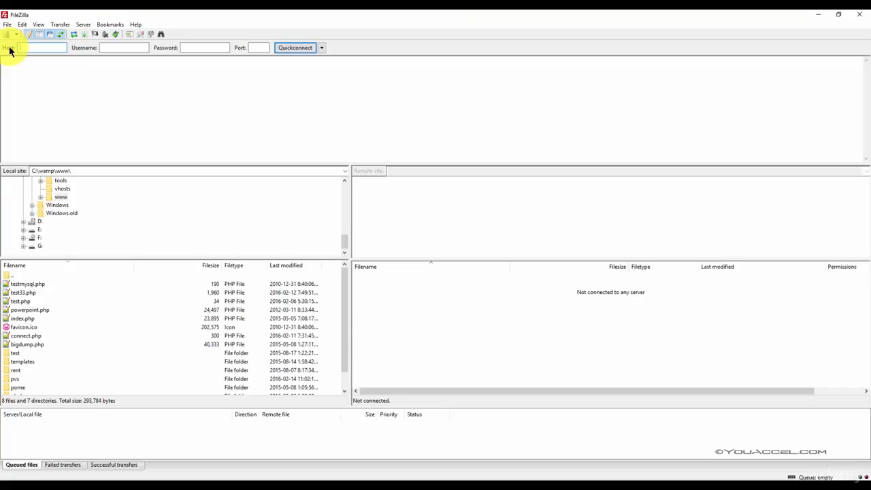
pyautogui.click(7, 26)
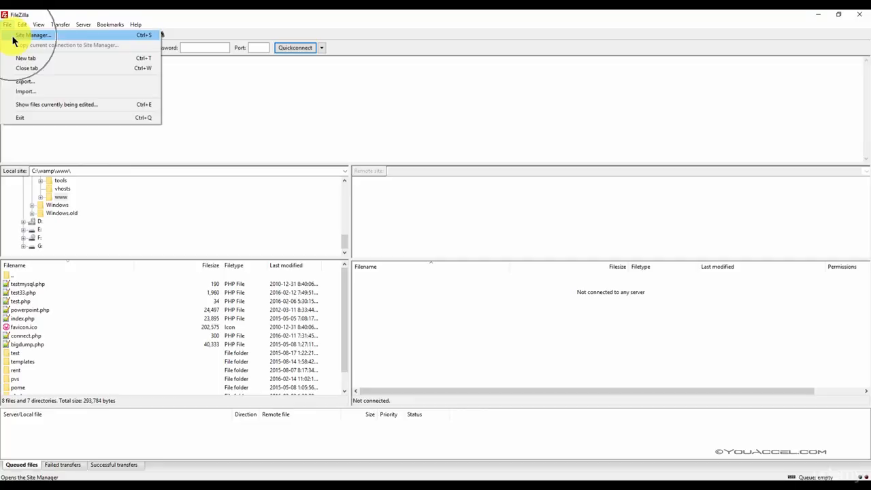
pyautogui.click(11, 36)
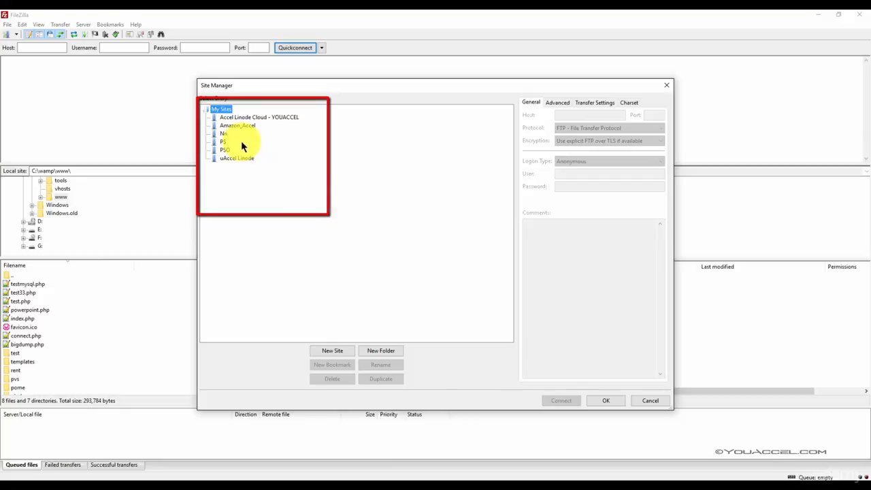
pyautogui.click(238, 158)
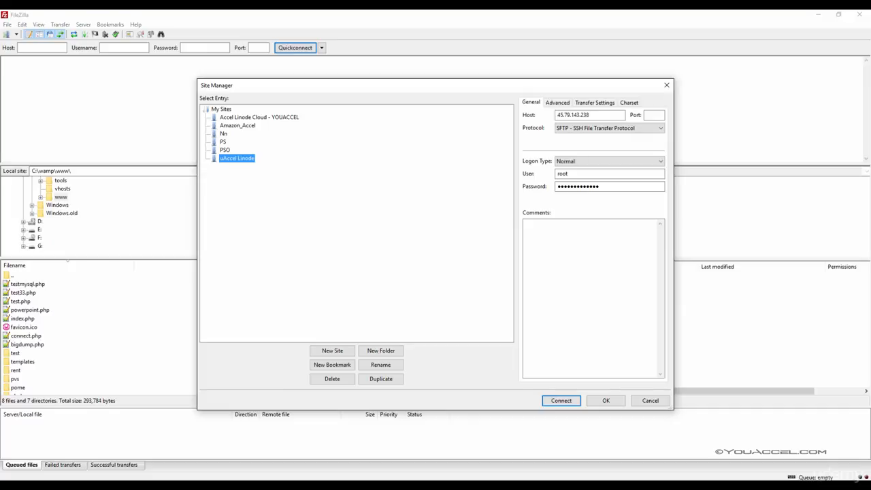
pyautogui.click(329, 351)
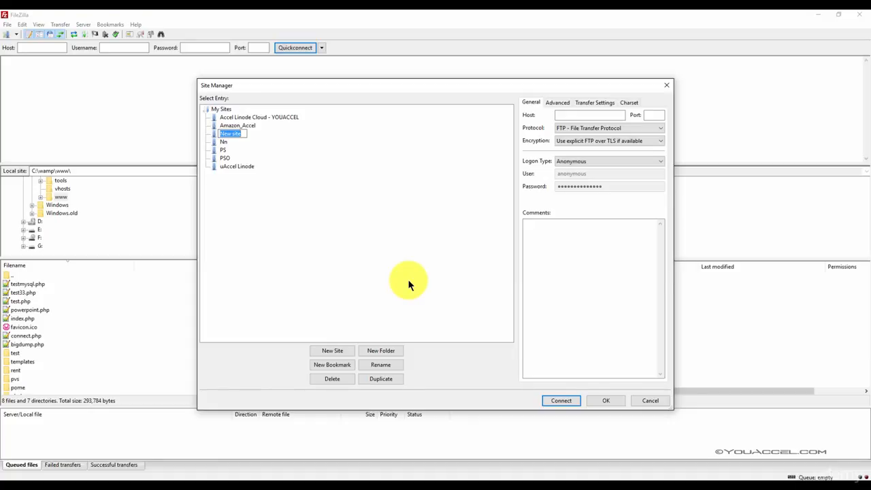
pyautogui.write('MyLinode')
pyautogui.press('Return')
# Step: Switch to the Linode Manager page in the browser and copy the MyLinode server's IP address
pyautogui.click(576, 117)
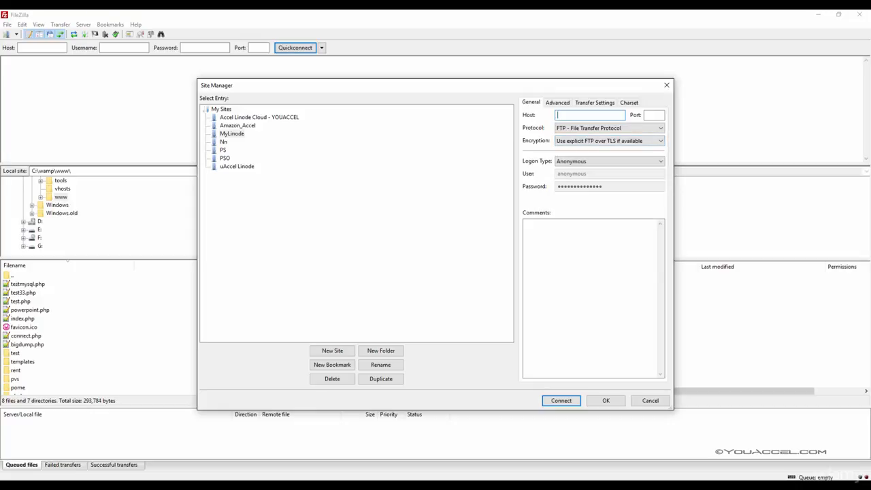
pyautogui.hotkey('alt', 'Tab')
pyautogui.moveTo(0, 89); pyautogui.dragTo(215, 55)
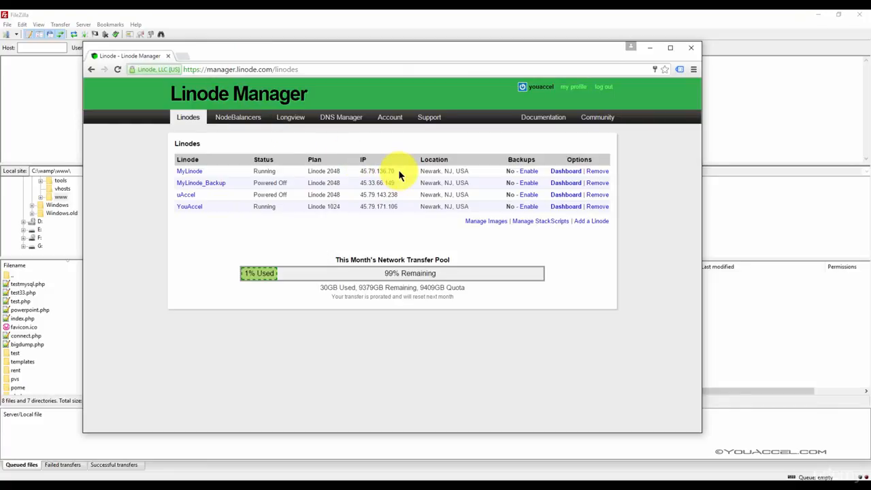
pyautogui.moveTo(398, 170); pyautogui.dragTo(352, 170)
pyautogui.rightClick(369, 173)
pyautogui.click(385, 179)
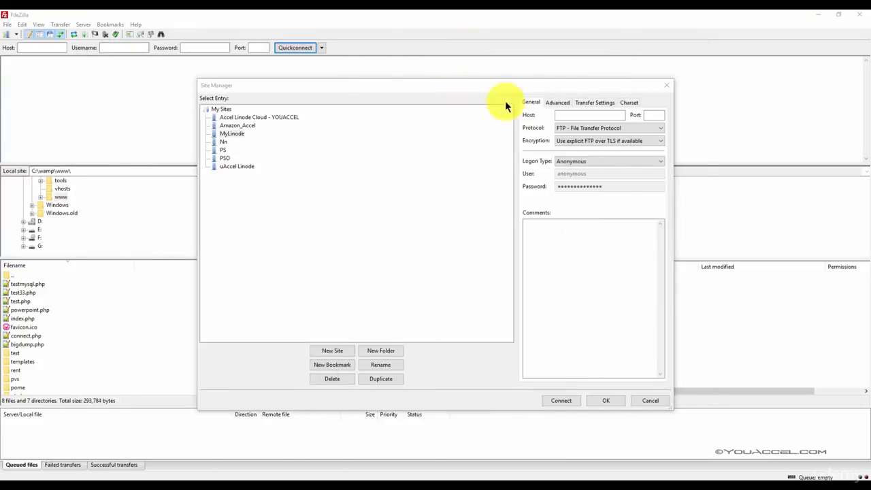
# Step: Paste the copied IP address as the MyLinode site's host and delete the leading blank space, leaving 45.79.136.70
pyautogui.click(564, 114)
pyautogui.rightClick(564, 114)
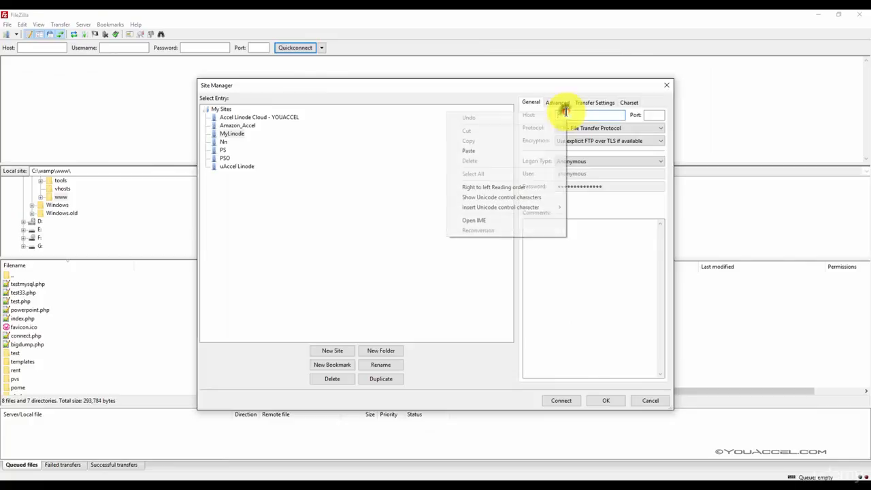
pyautogui.click(536, 150)
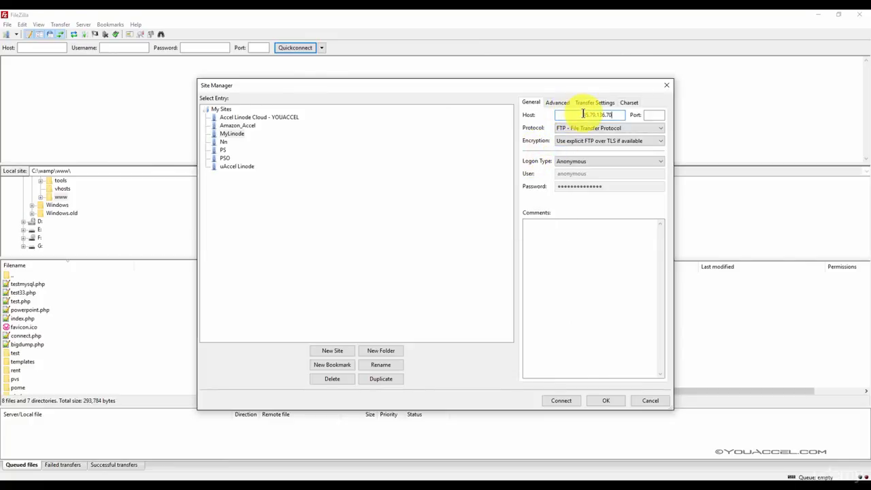
pyautogui.moveTo(583, 114); pyautogui.dragTo(546, 113)
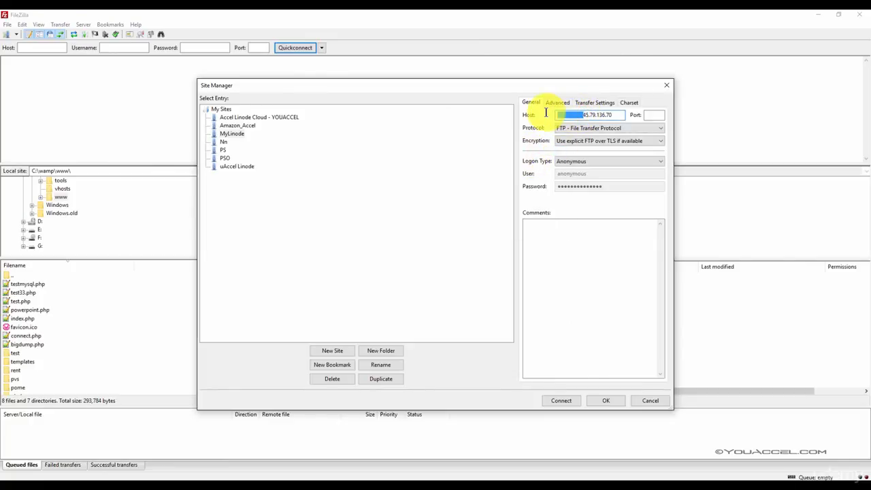
pyautogui.press('BackSpace')
pyautogui.click(597, 114)
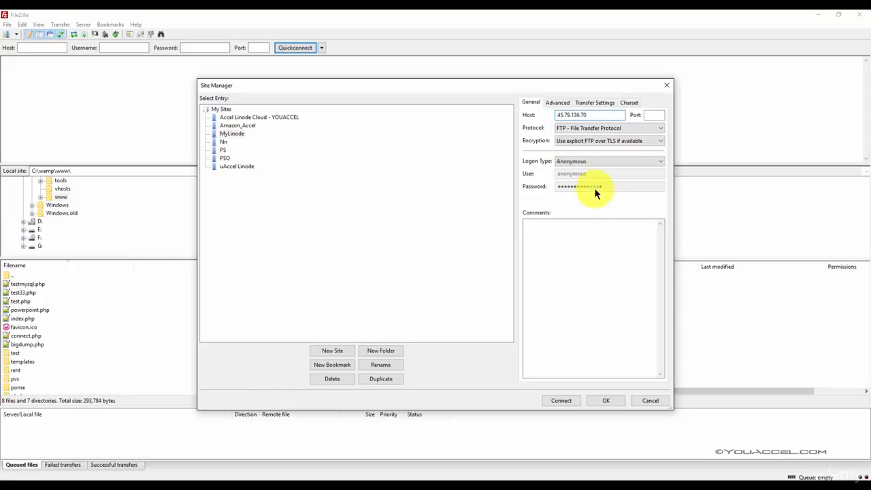
# Step: Set the site's protocol to SFTP - SSH File Transfer Protocol and its logon type to Key file
pyautogui.click(651, 114)
pyautogui.click(580, 128)
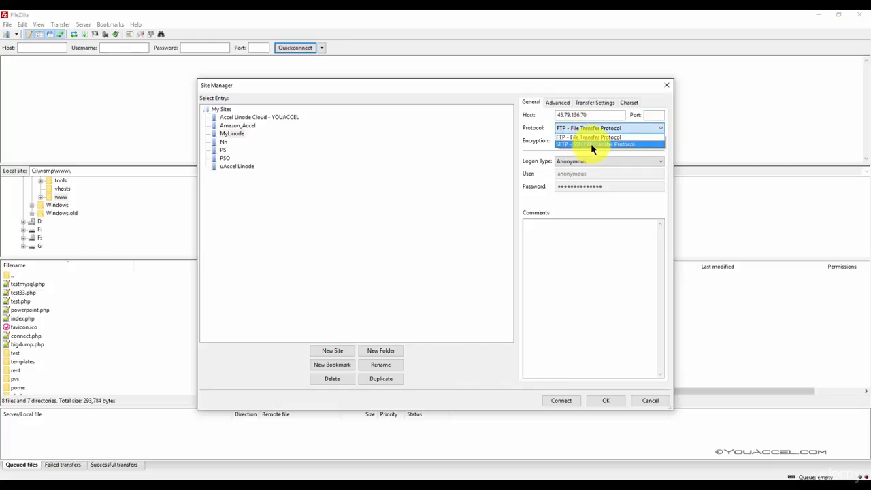
pyautogui.click(592, 146)
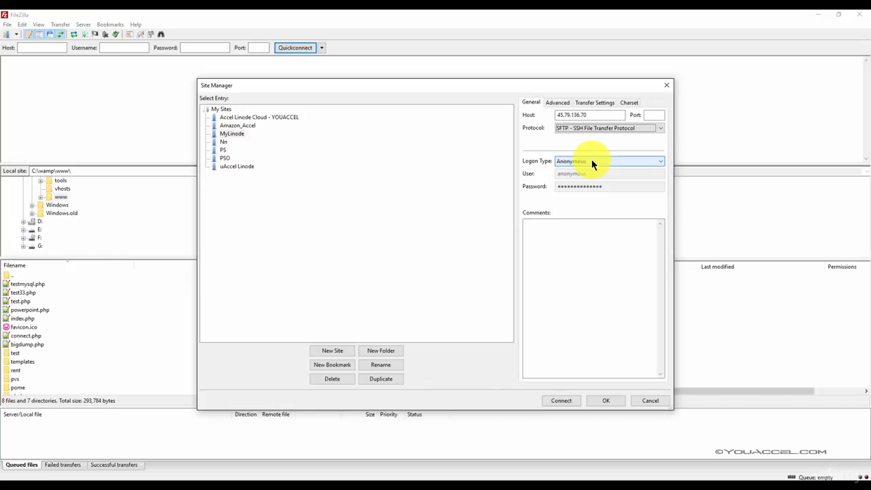
pyautogui.click(592, 163)
pyautogui.click(592, 196)
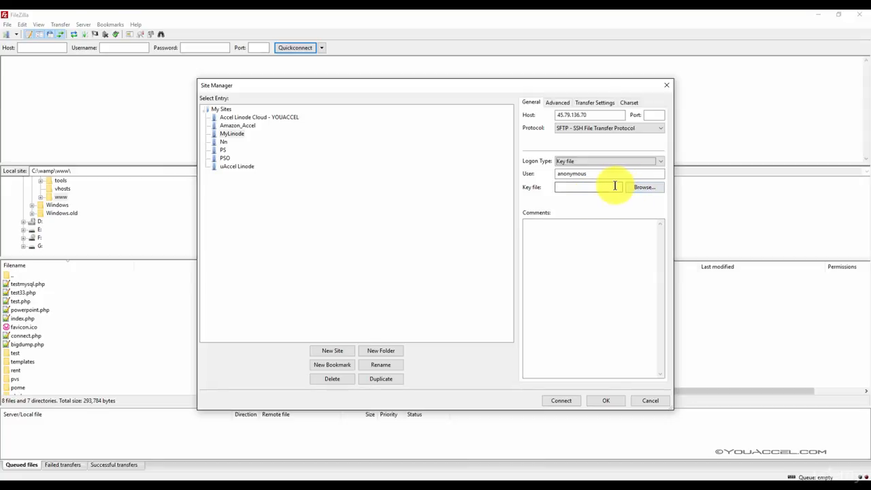
# Step: Choose private.ppk from the keys folder on the Desktop as the site's key file
pyautogui.click(650, 187)
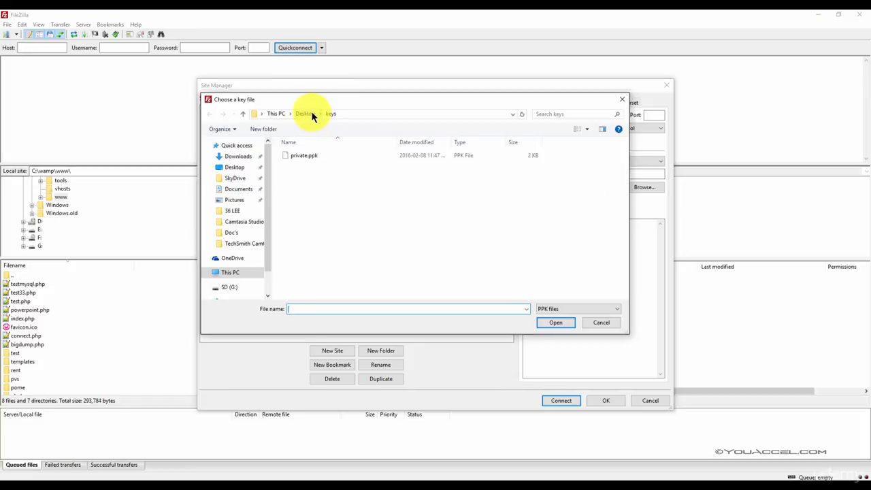
pyautogui.click(307, 114)
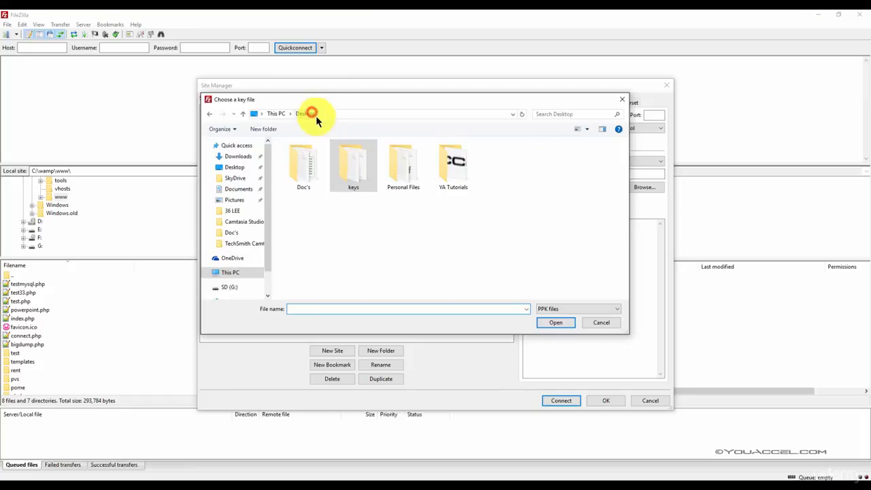
pyautogui.doubleClick(360, 170)
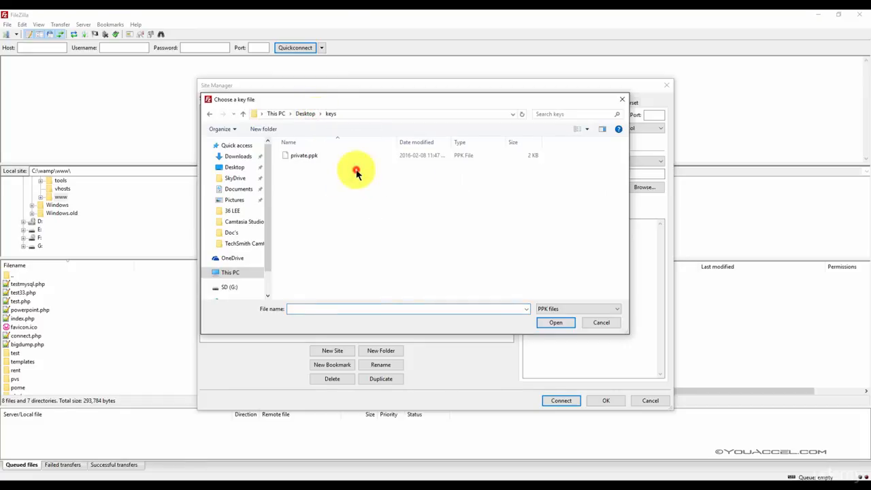
pyautogui.click(310, 157)
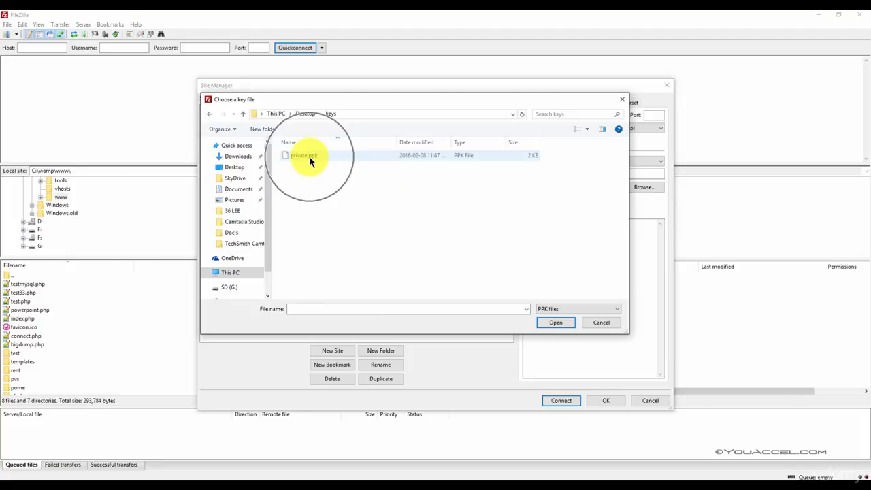
pyautogui.doubleClick(310, 157)
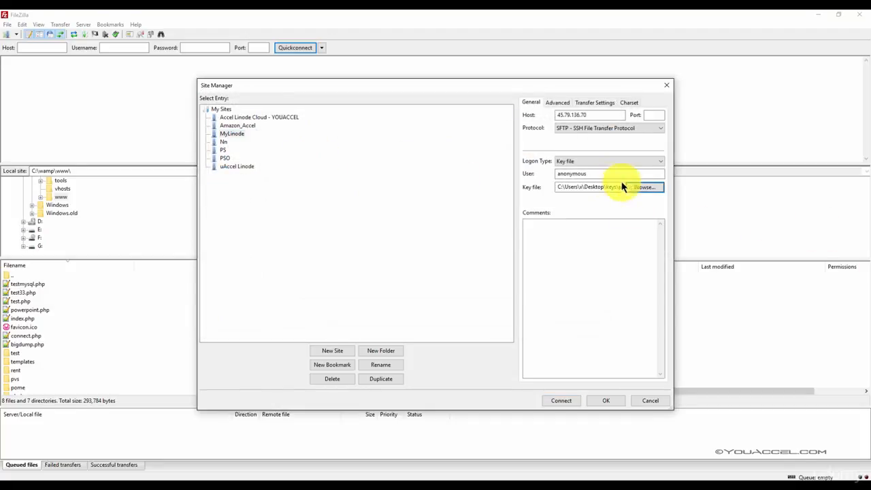
# Step: Replace the anonymous user with the server account's username and connect to the MyLinode site
pyautogui.moveTo(593, 173); pyautogui.dragTo(553, 174)
pyautogui.write('bob')
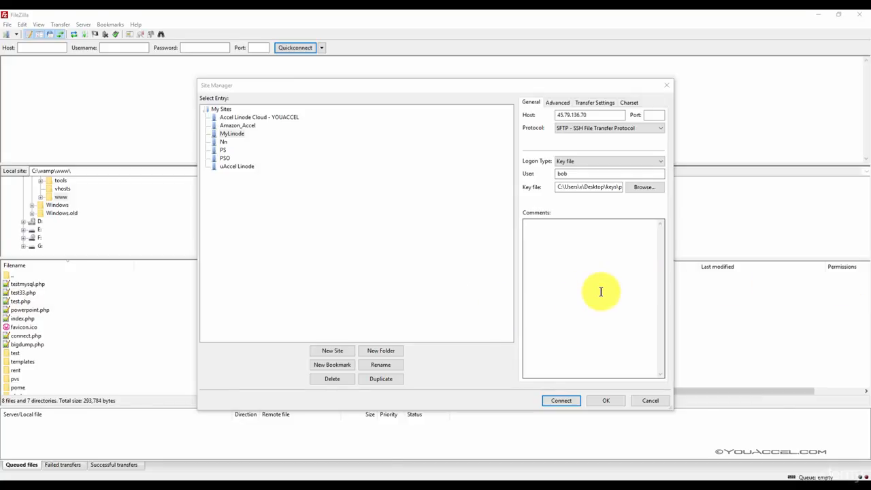
pyautogui.click(554, 401)
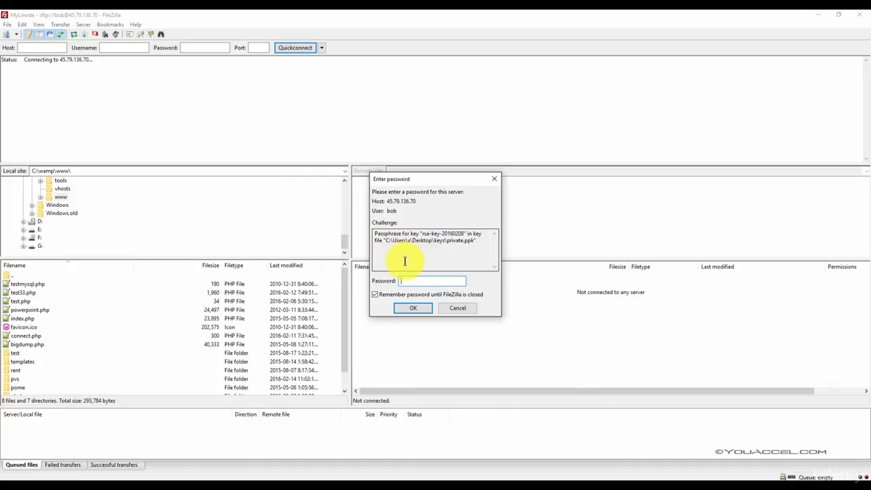
# Step: Enter the private key's passphrase in the password prompt and submit it
pyautogui.click(419, 279)
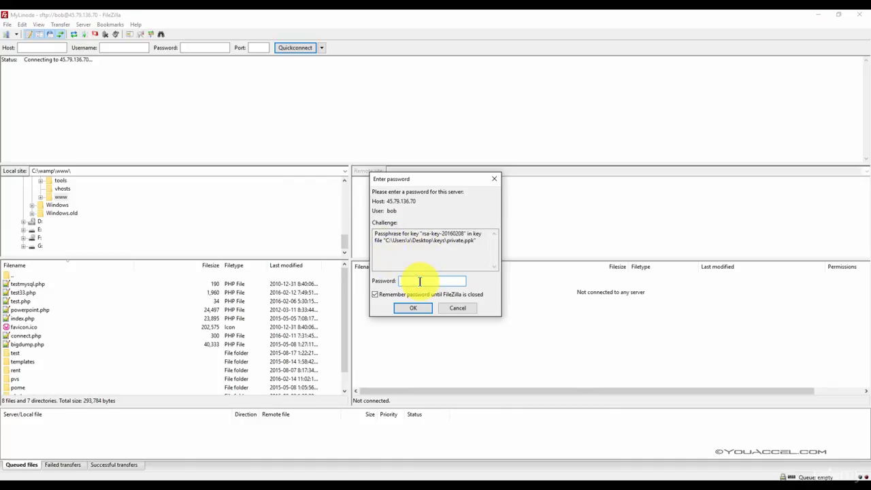
pyautogui.write('********')
pyautogui.click(422, 308)
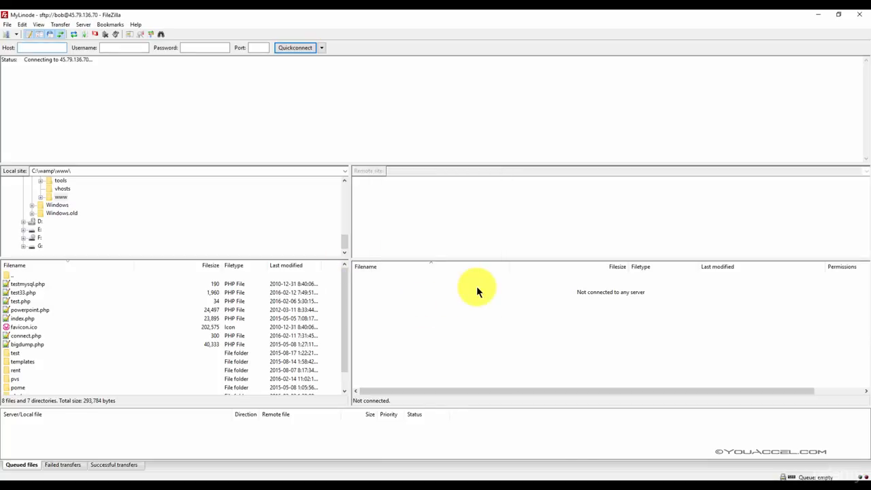